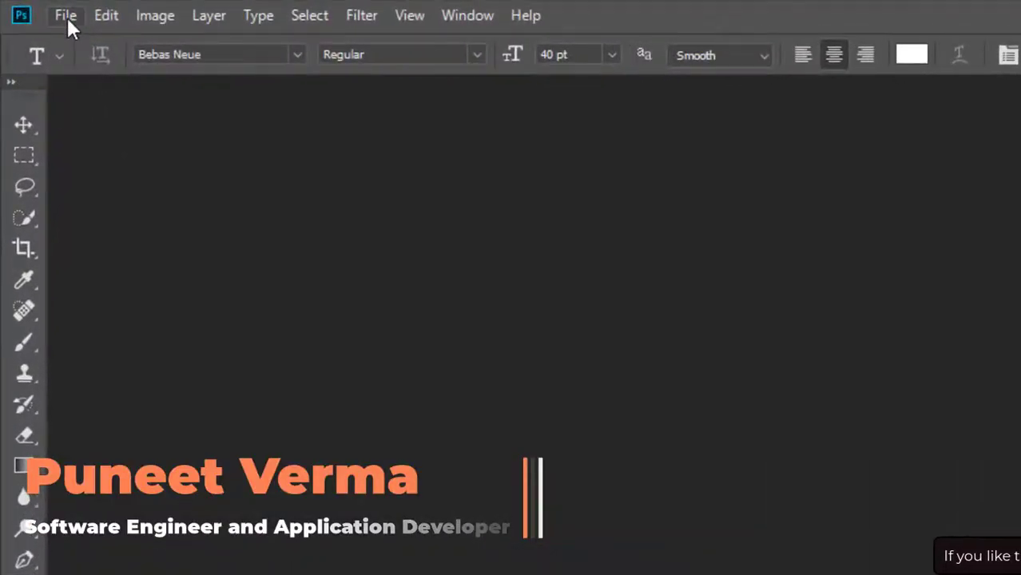
- Open the image szechenyi-chain-bridge-1758196_1920 from the Downloads folder
{"action": "left_click", "coordinate": [67, 15]}
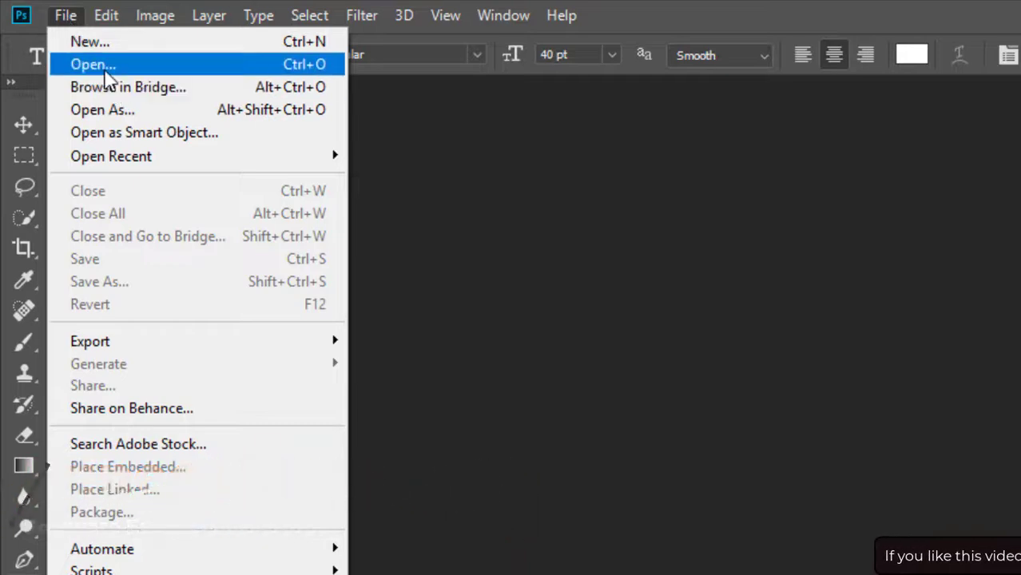
{"action": "left_click", "coordinate": [104, 68]}
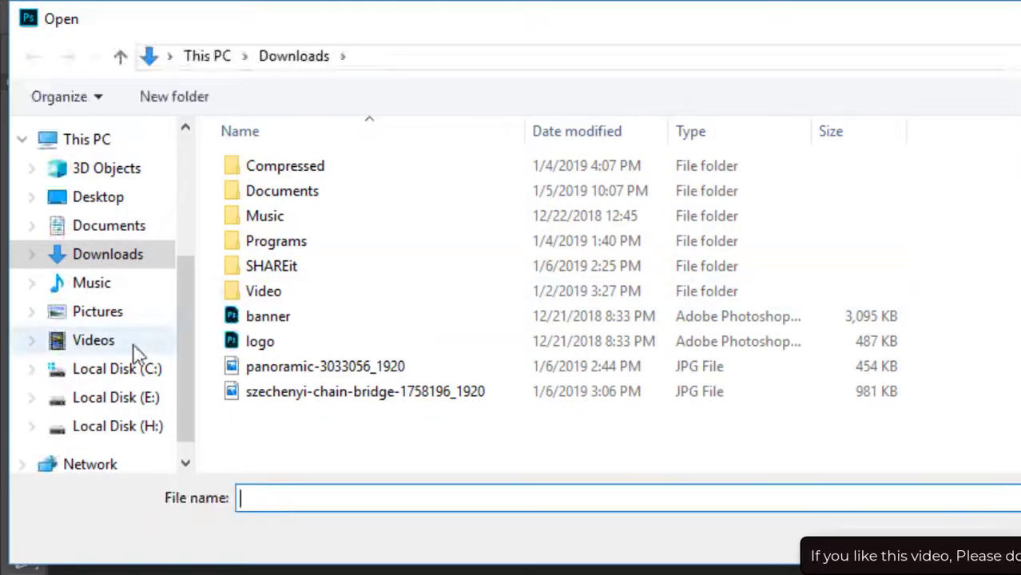
{"action": "double_click", "coordinate": [353, 396]}
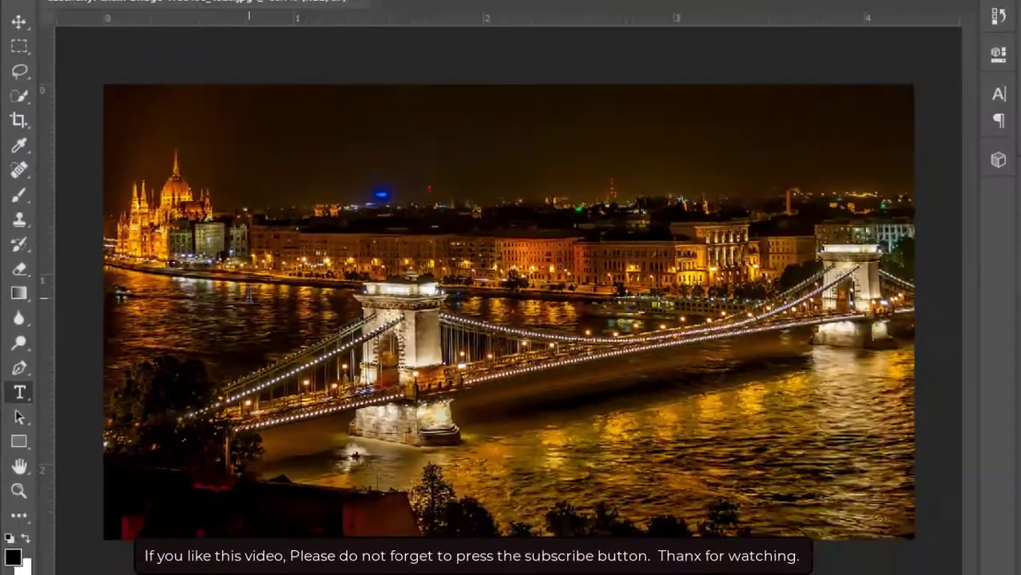
- Add the text "TRANSPARENT" in white 40 pt Bebas Neue and move it across the middle of the bridge photo
{"action": "left_click", "coordinate": [359, 305]}
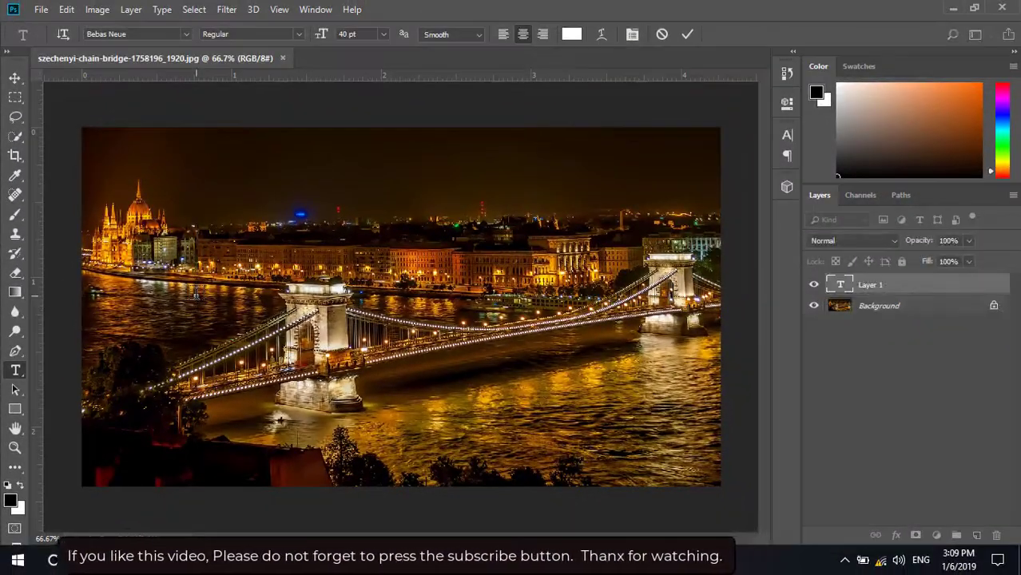
{"action": "type", "text": "TR"}
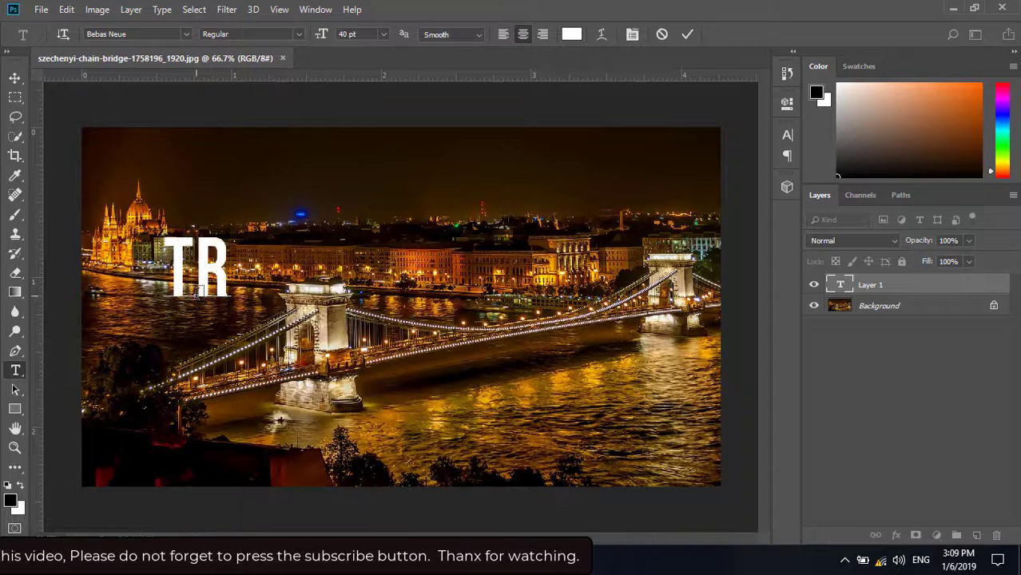
{"action": "type", "text": "ANSPARENT"}
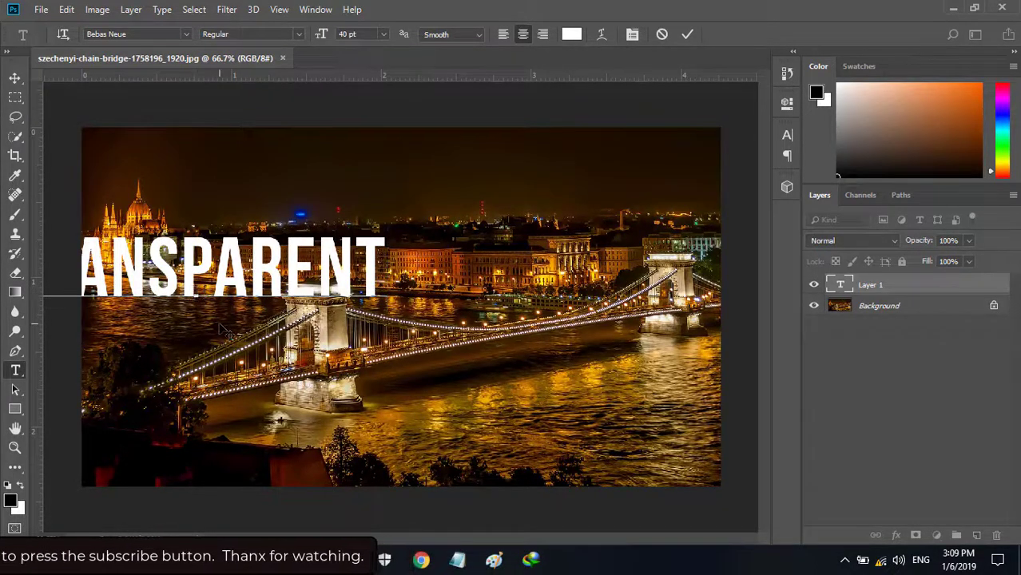
{"action": "left_click_drag", "start_coordinate": [223, 331], "coordinate": [417, 346]}
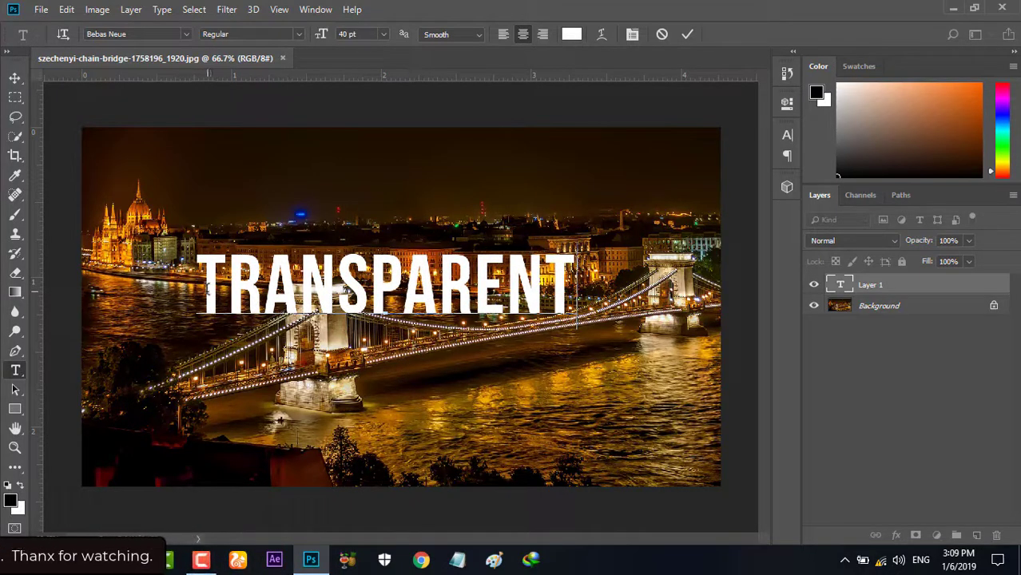
- Select the whole word, check its character settings and commit the text
{"action": "left_click_drag", "start_coordinate": [206, 288], "coordinate": [544, 289]}
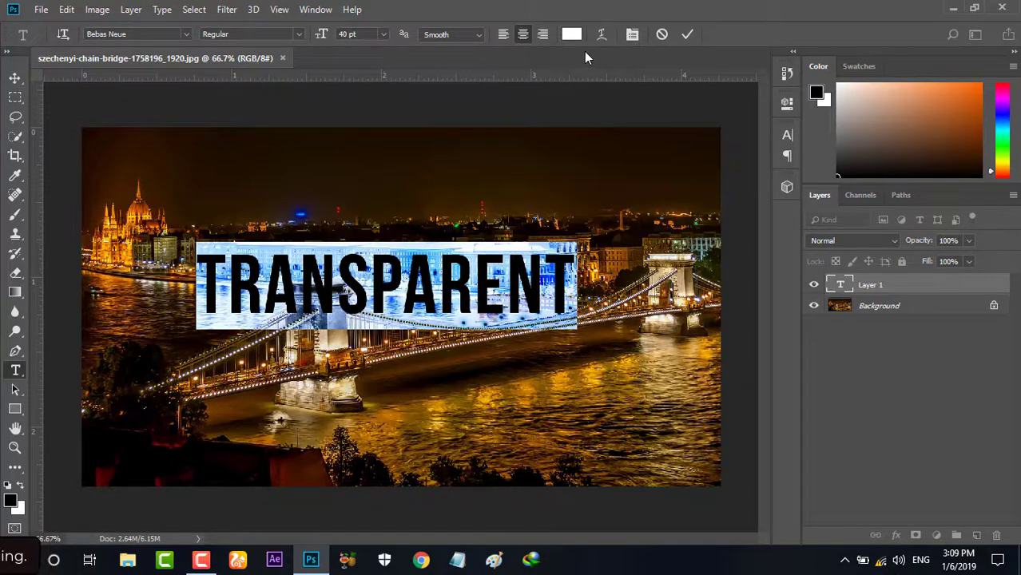
{"action": "left_click", "coordinate": [633, 34]}
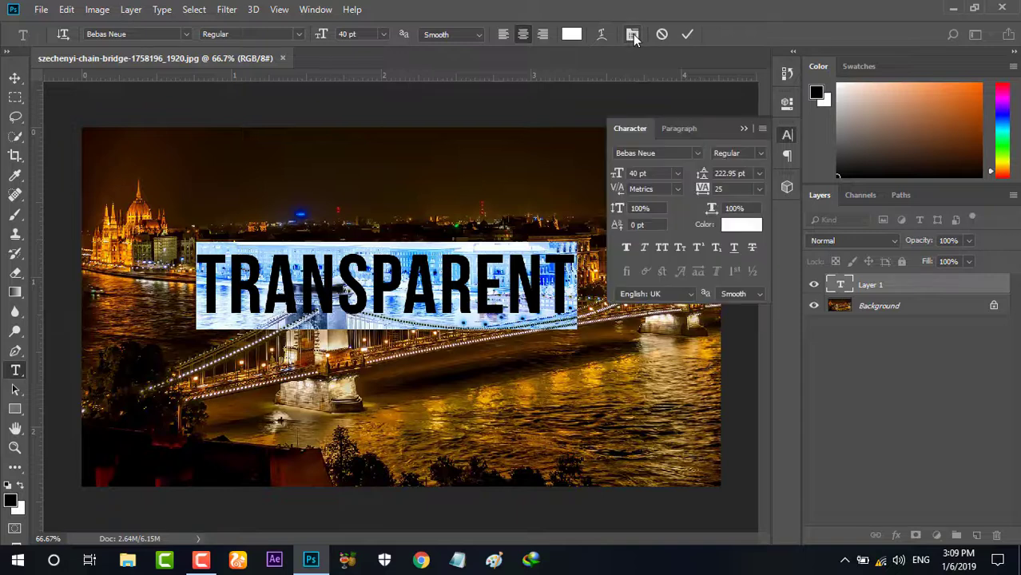
{"action": "left_click", "coordinate": [633, 34]}
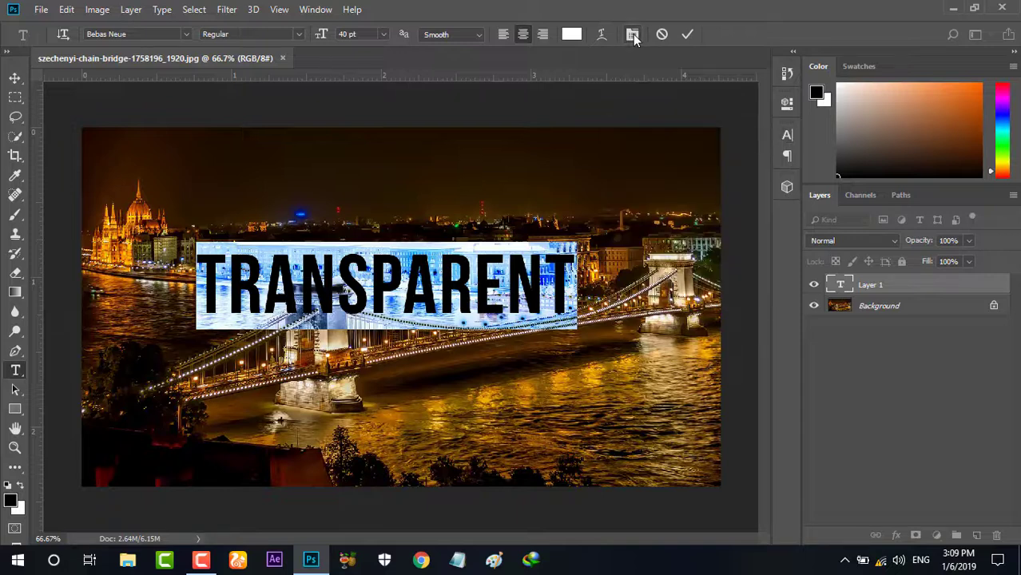
{"action": "left_click", "coordinate": [196, 302]}
{"action": "left_click", "coordinate": [879, 295]}
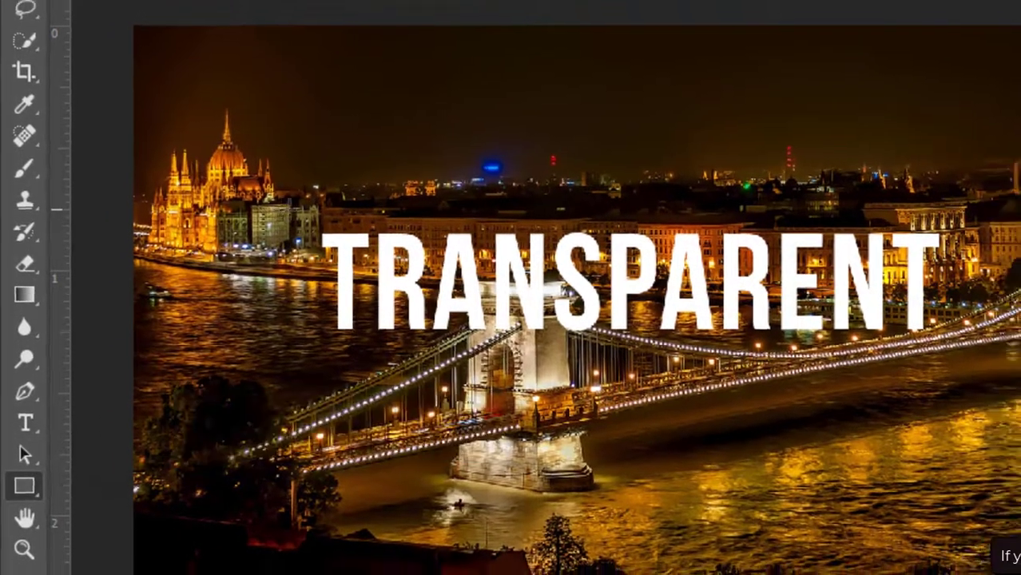
- Draw a black rectangle about 863 × 188 px covering the text and place its layer beneath the text layer
{"action": "left_click_drag", "start_coordinate": [292, 206], "coordinate": [879, 356]}
{"action": "left_click_drag", "start_coordinate": [501, 325], "coordinate": [603, 332]}
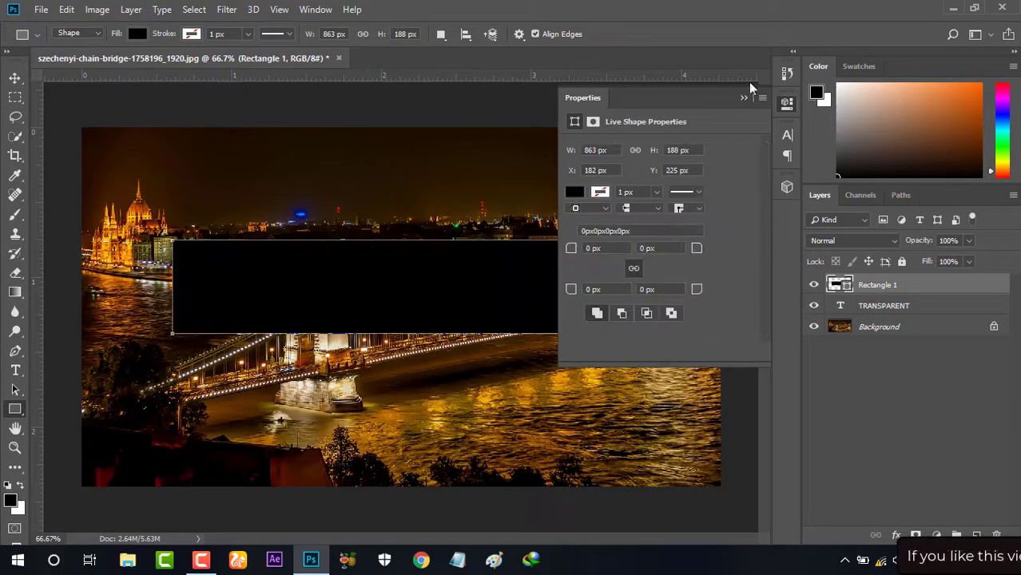
{"action": "left_click", "coordinate": [742, 101]}
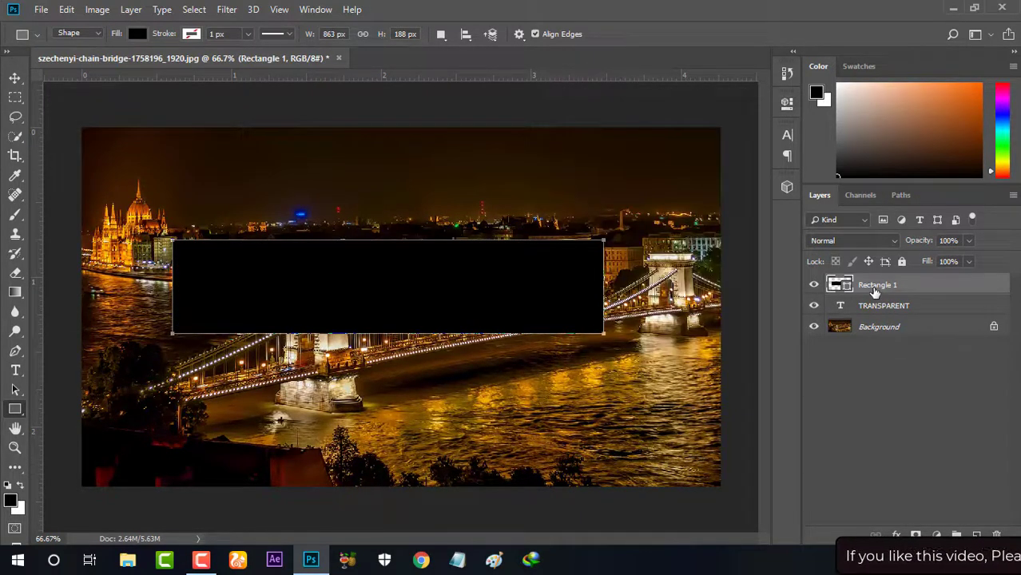
{"action": "mouse_move", "coordinate": [875, 292]}
{"action": "left_mouse_down"}
{"action": "mouse_move", "coordinate": [875, 319]}
{"action": "mouse_move", "coordinate": [868, 284]}
{"action": "left_mouse_up"}
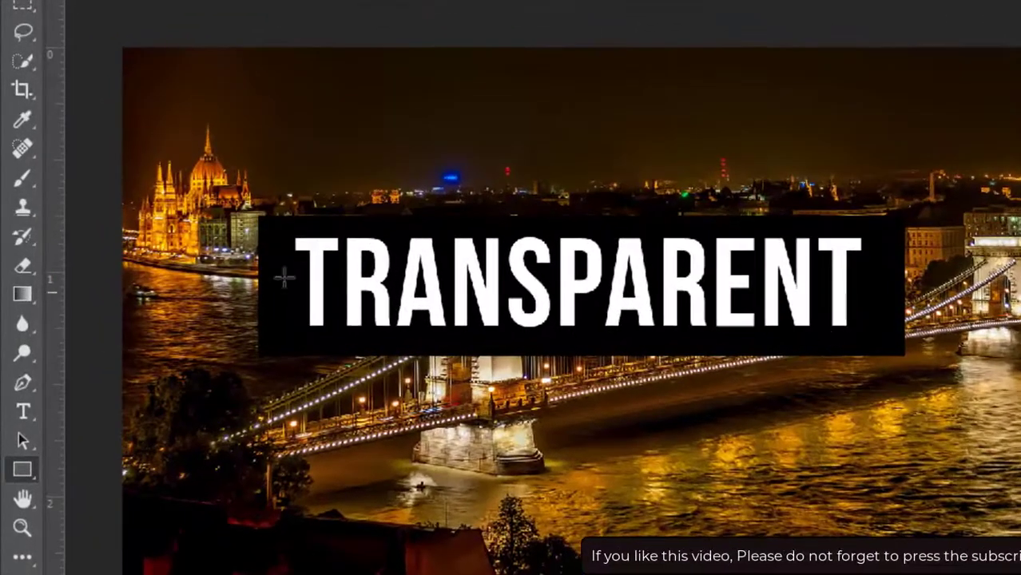
- Select all the white letters of TRANSPARENT with the Quick Selection tool
{"action": "right_click", "coordinate": [27, 58]}
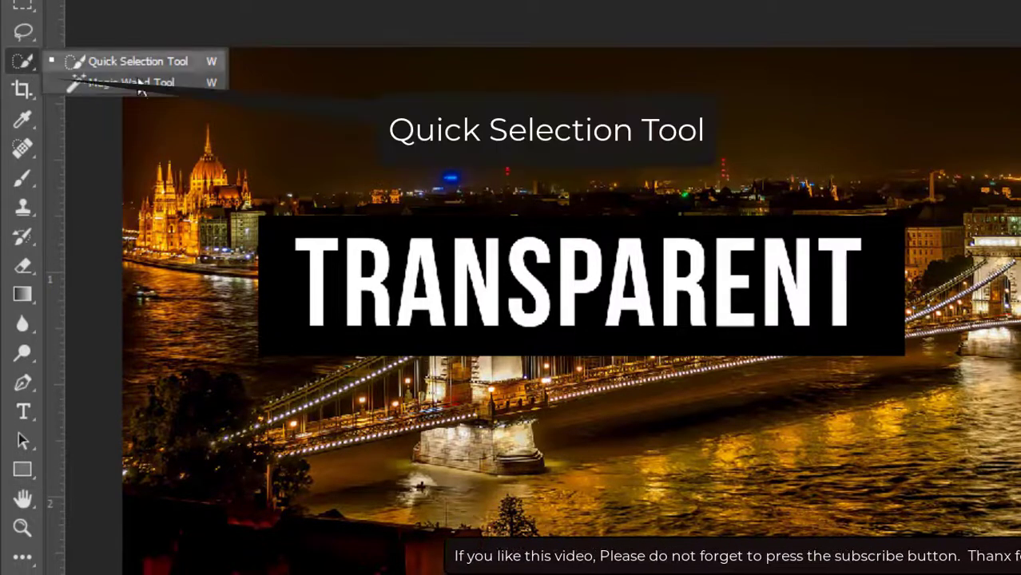
{"action": "left_click", "coordinate": [132, 60]}
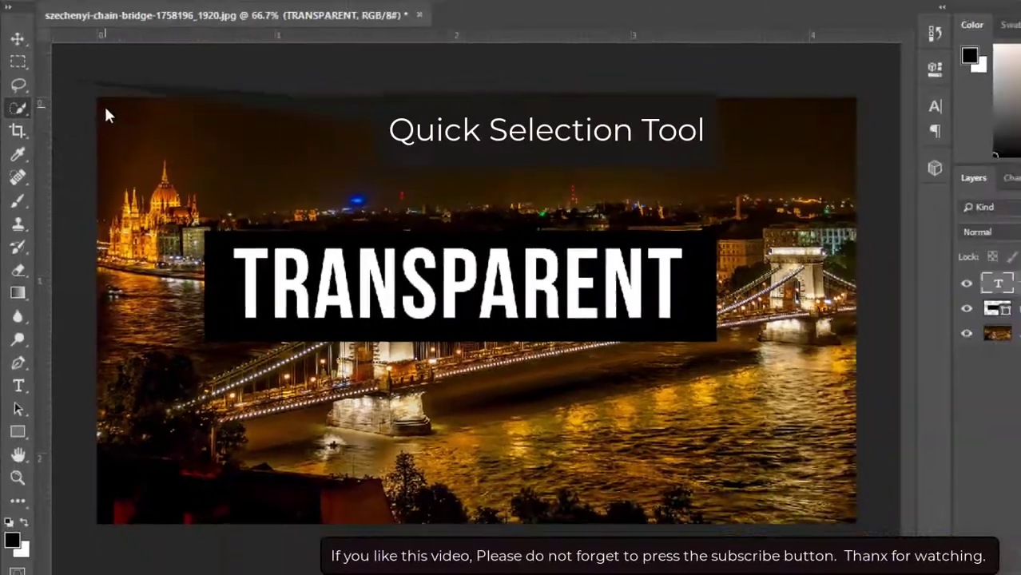
{"action": "left_click_drag", "start_coordinate": [230, 282], "coordinate": [422, 285]}
{"action": "left_click_drag", "start_coordinate": [354, 285], "coordinate": [563, 278]}
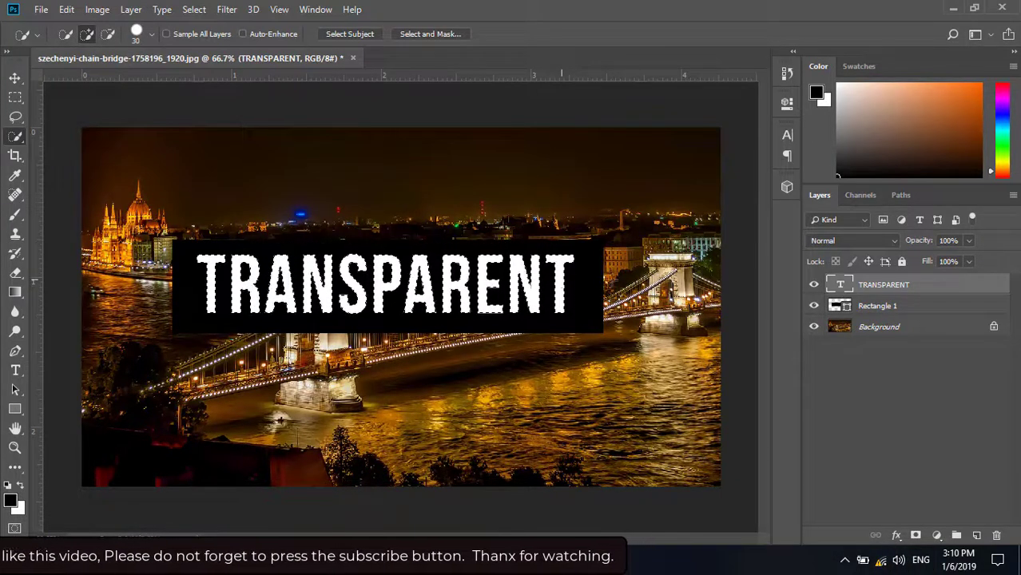
- Add an inverted layer mask to Rectangle 1 from the letter selection and hide the TRANSPARENT text layer
{"action": "left_click", "coordinate": [878, 311]}
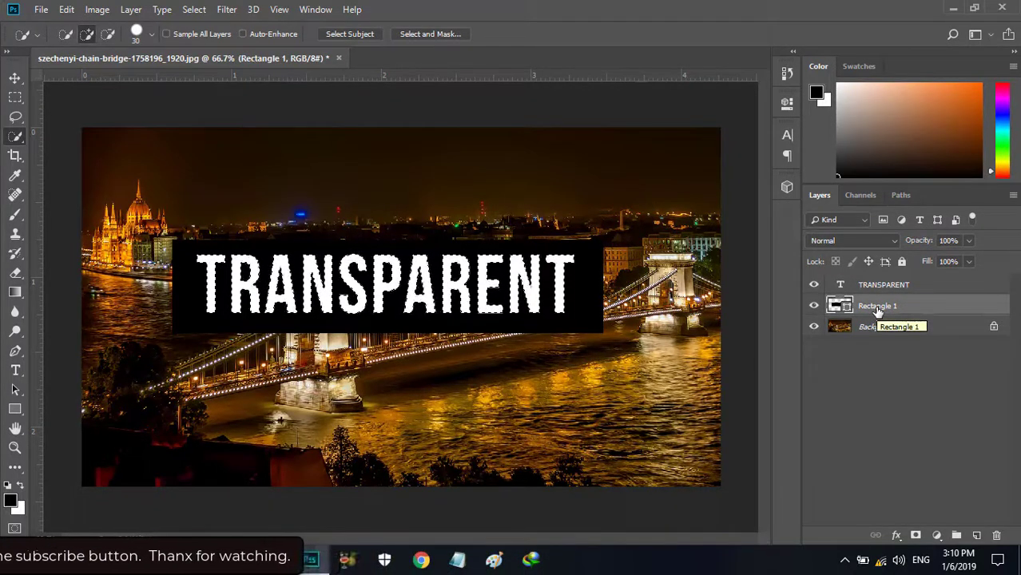
{"action": "left_click", "coordinate": [916, 536], "text": "alt"}
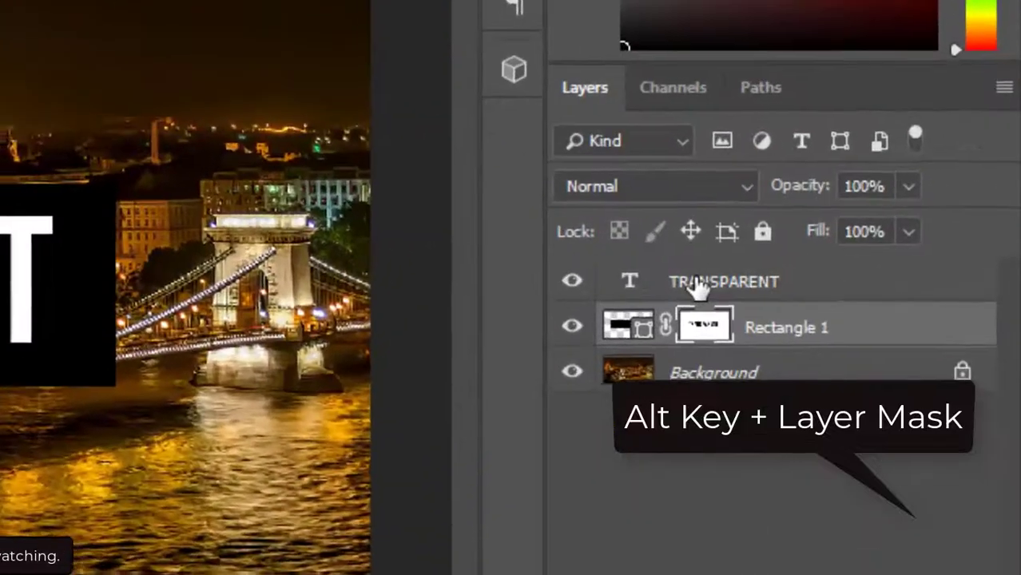
{"action": "left_click", "coordinate": [870, 286]}
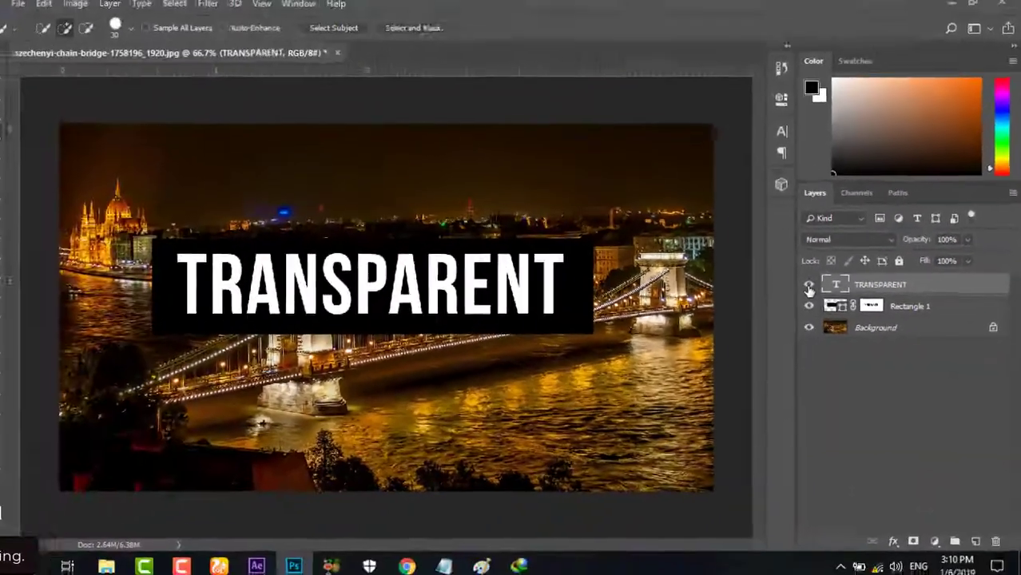
{"action": "left_click", "coordinate": [645, 284]}
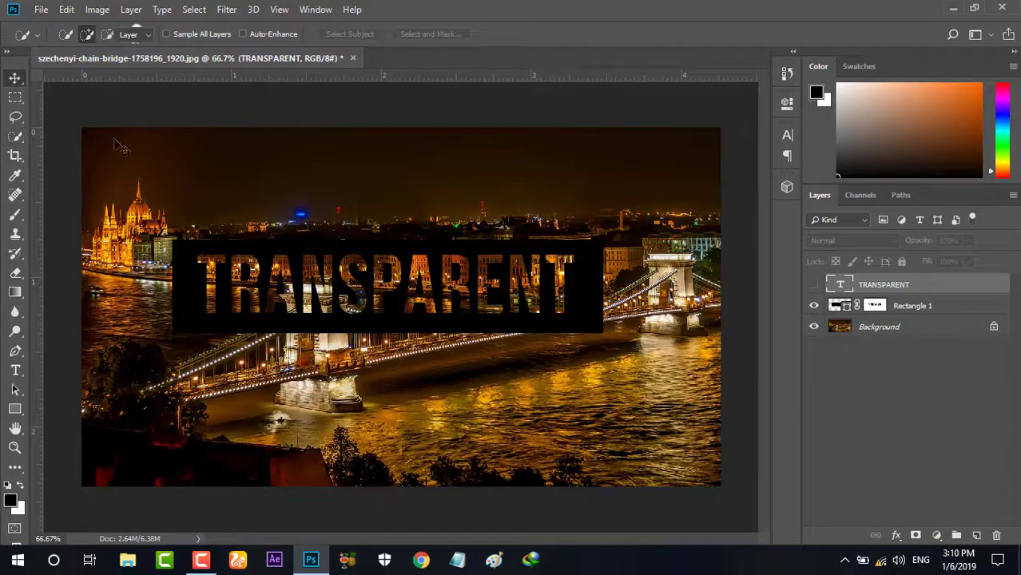
- Move the cut-out rectangle about 0.09 in right and 0.04 in up, and change its fill to white (ffffff)
{"action": "key", "text": "v"}
{"action": "left_click_drag", "start_coordinate": [328, 329], "coordinate": [334, 320]}
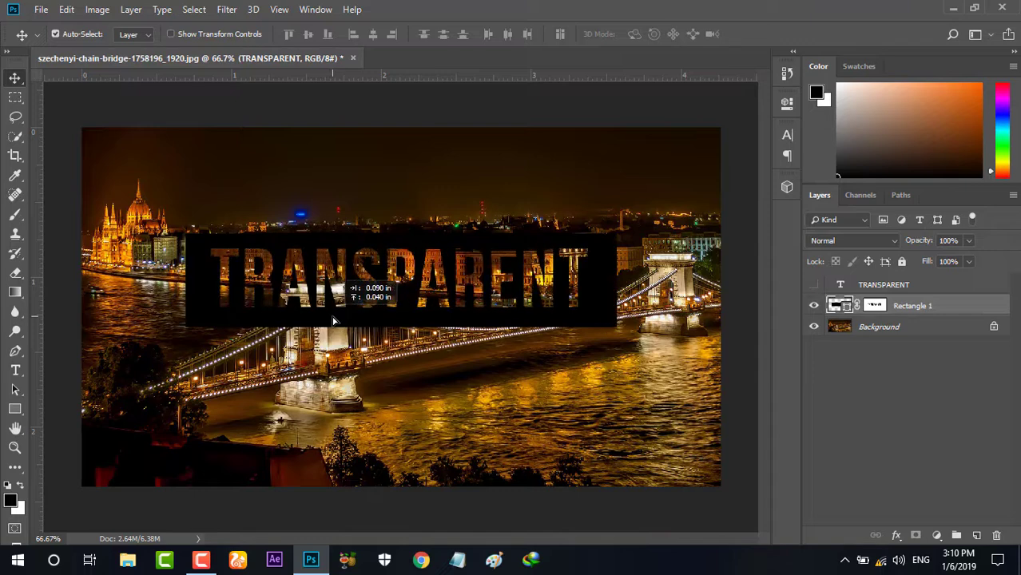
{"action": "double_click", "coordinate": [839, 308]}
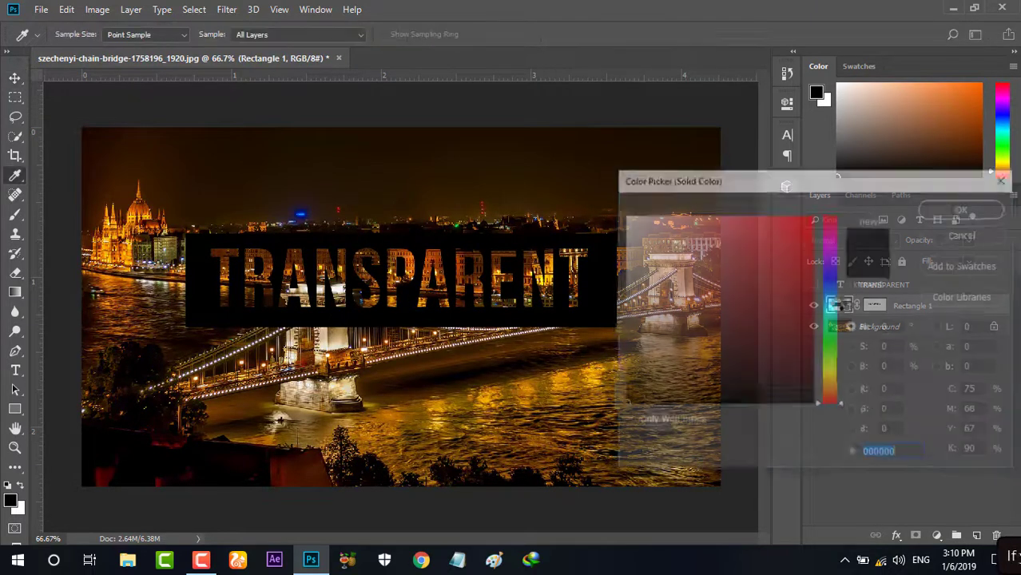
{"action": "left_click_drag", "start_coordinate": [703, 280], "coordinate": [625, 215]}
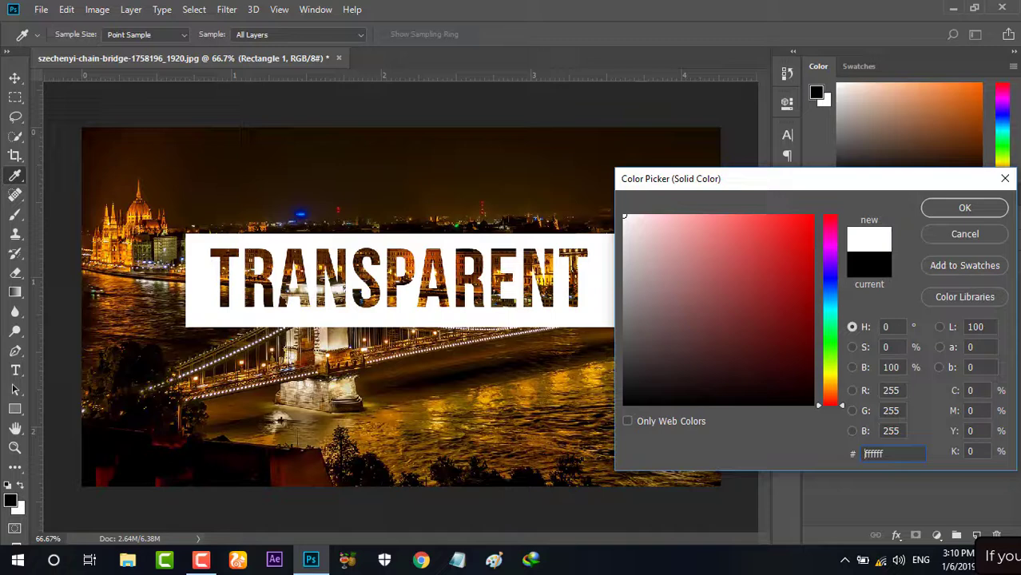
{"action": "left_click", "coordinate": [965, 209]}
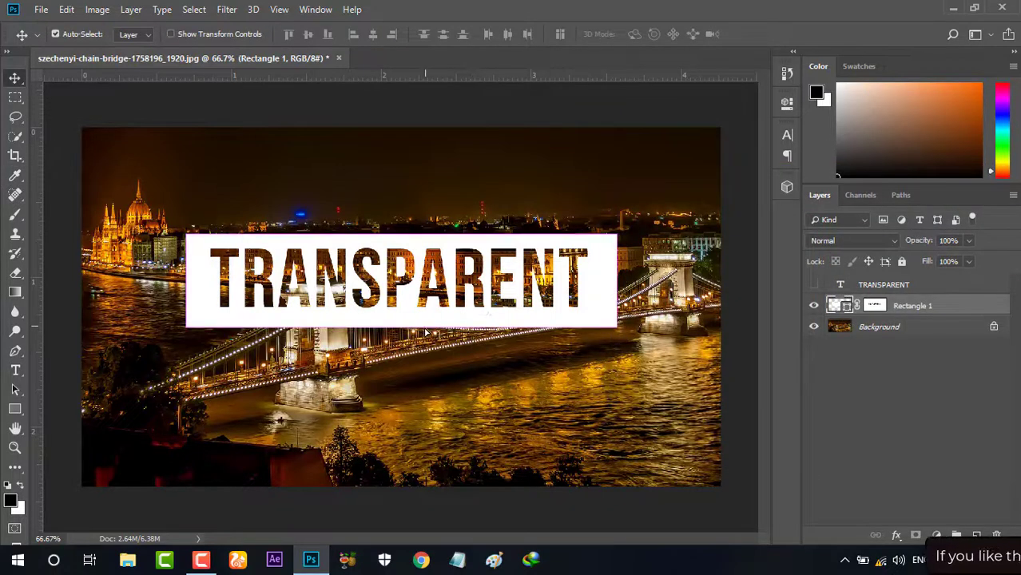
- Stretch the masked rectangle with Free Transform to about 125% width and 131% height
{"action": "left_click", "coordinate": [876, 307]}
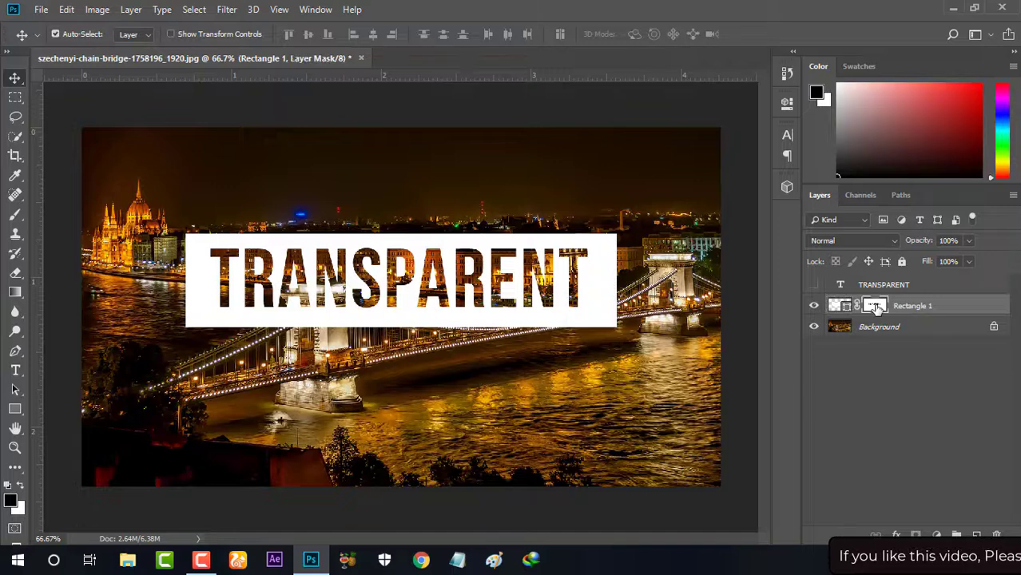
{"action": "left_click", "coordinate": [831, 312]}
{"action": "key", "text": "ctrl+t"}
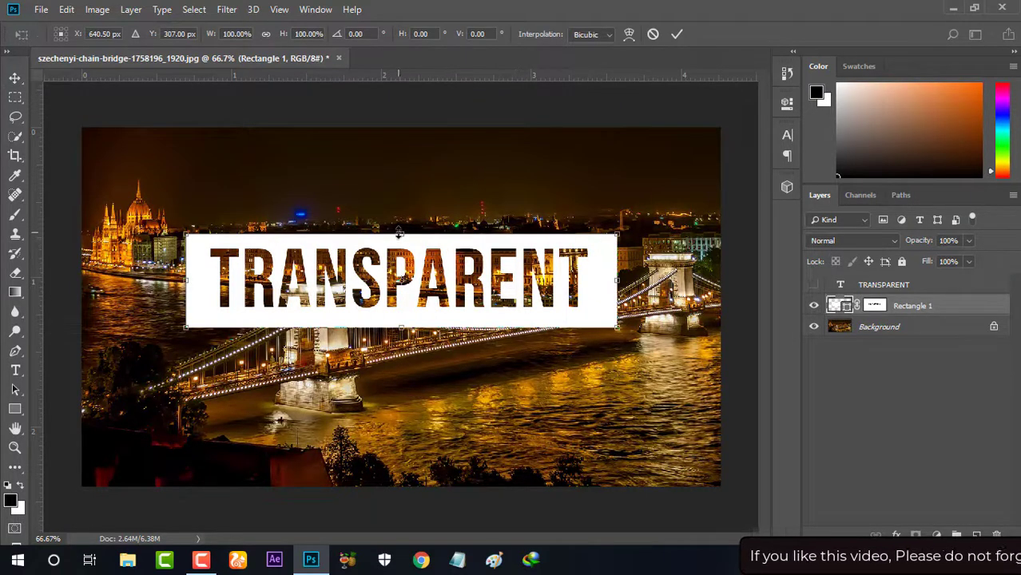
{"action": "left_click_drag", "start_coordinate": [402, 237], "coordinate": [401, 205]}
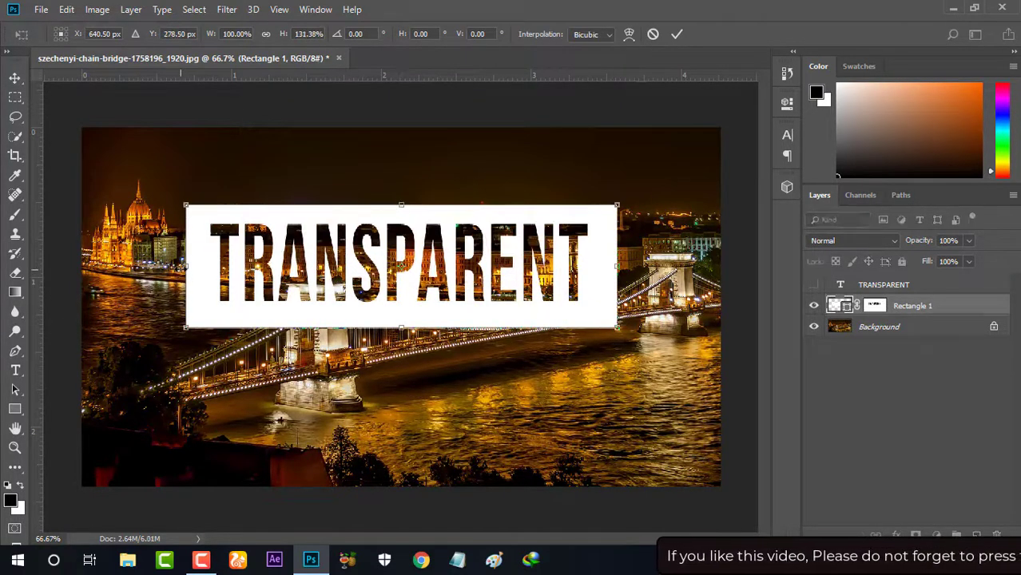
{"action": "left_click_drag", "start_coordinate": [186, 266], "coordinate": [152, 266]}
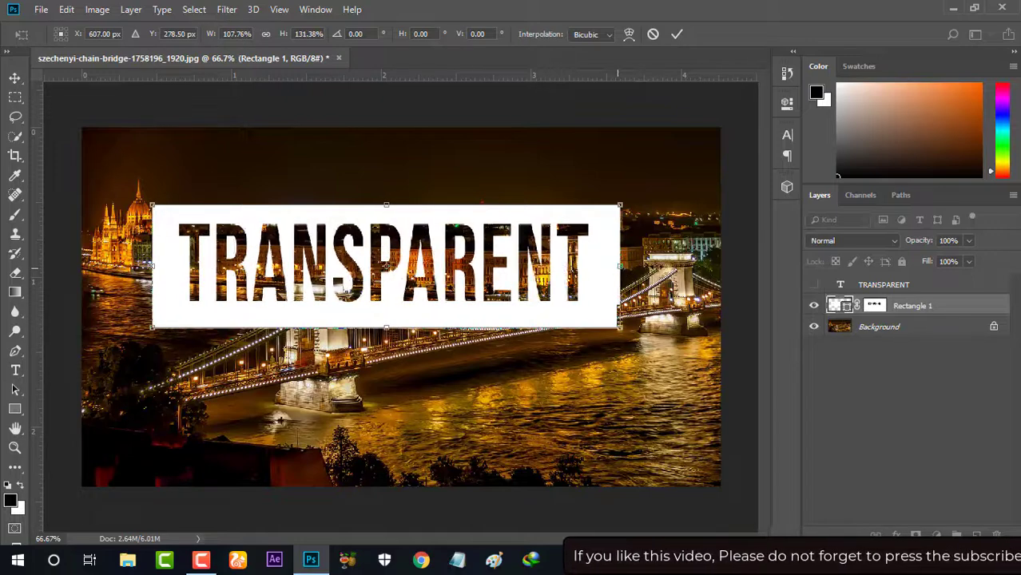
{"action": "left_click_drag", "start_coordinate": [619, 266], "coordinate": [681, 266]}
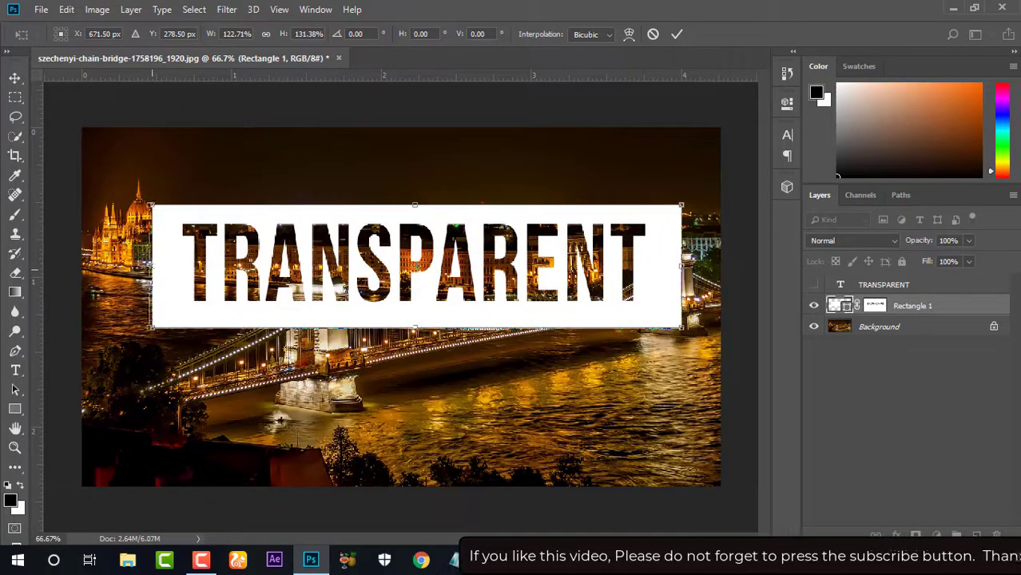
{"action": "left_click_drag", "start_coordinate": [151, 266], "coordinate": [141, 266]}
{"action": "right_click", "coordinate": [188, 254]}
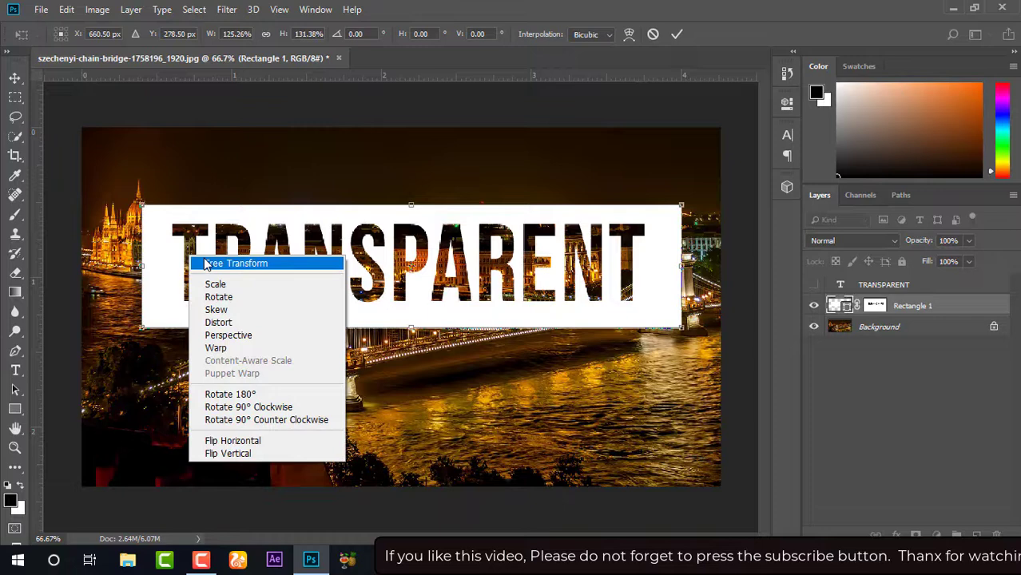
{"action": "left_click", "coordinate": [13, 85]}
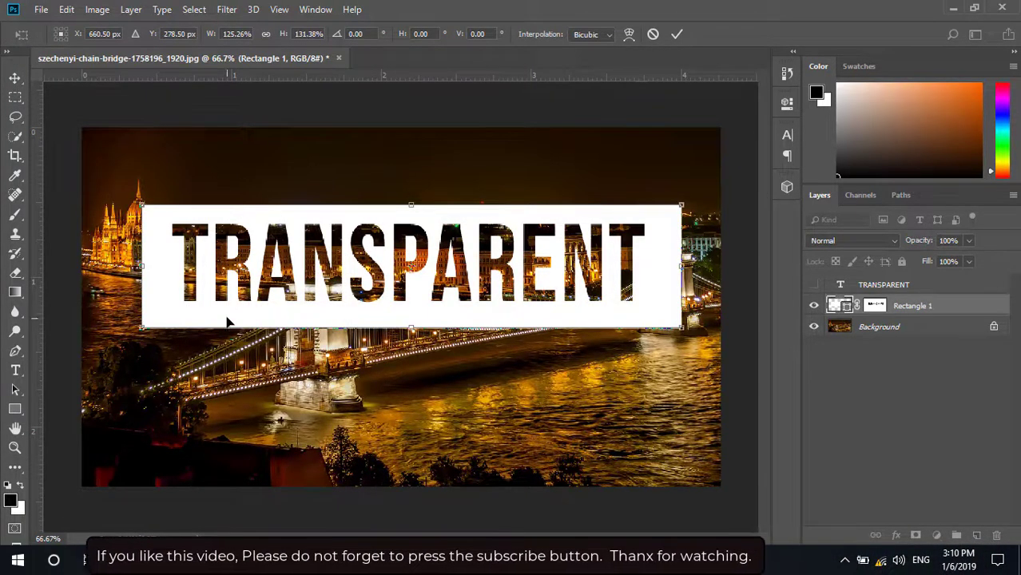
- Centre the enlarged rectangle horizontally on the image at about X 640.5 px, Y 344.5 px and apply the transformation
{"action": "left_click_drag", "start_coordinate": [227, 322], "coordinate": [221, 349]}
{"action": "left_click", "coordinate": [12, 79]}
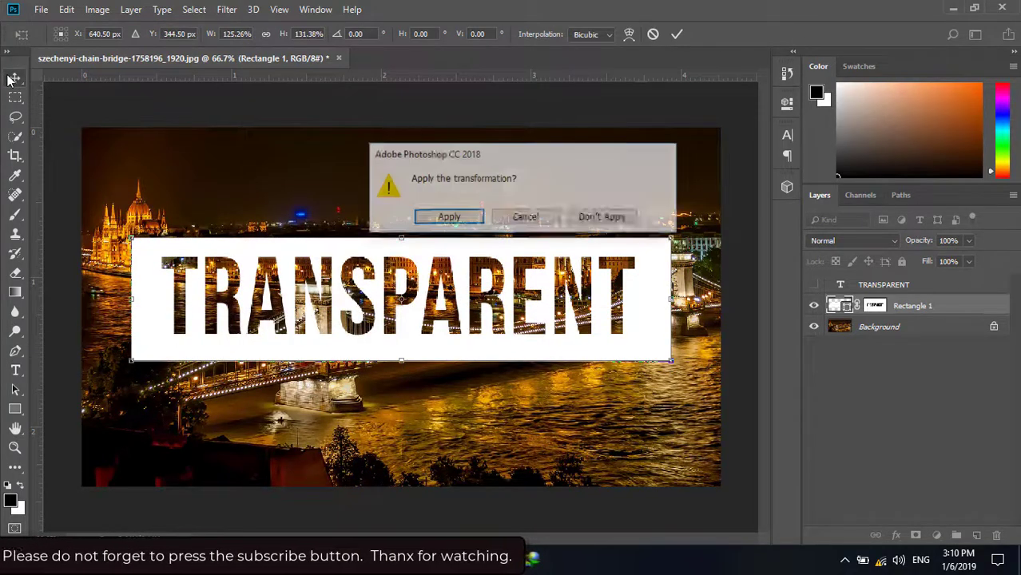
{"action": "left_click", "coordinate": [448, 218]}
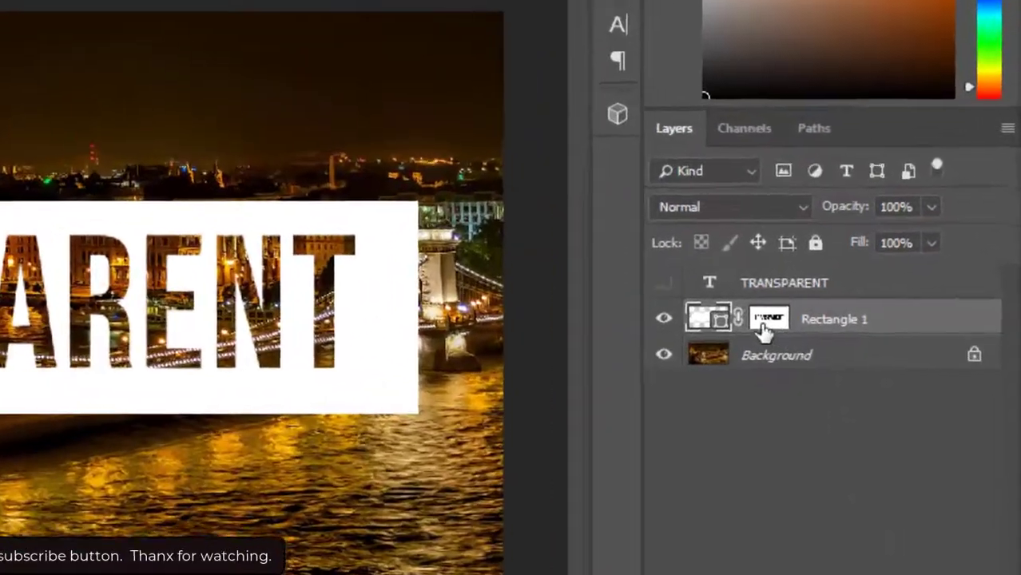
- Lower the opacity of the Rectangle 1 layer to 75%
{"action": "left_click", "coordinate": [873, 310]}
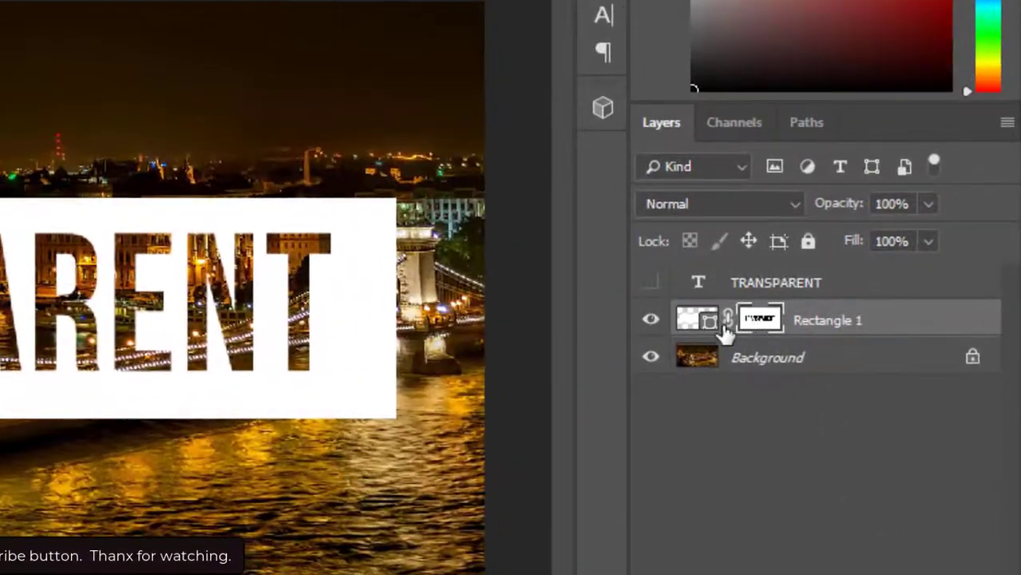
{"action": "left_click", "coordinate": [687, 324]}
{"action": "left_click", "coordinate": [927, 205]}
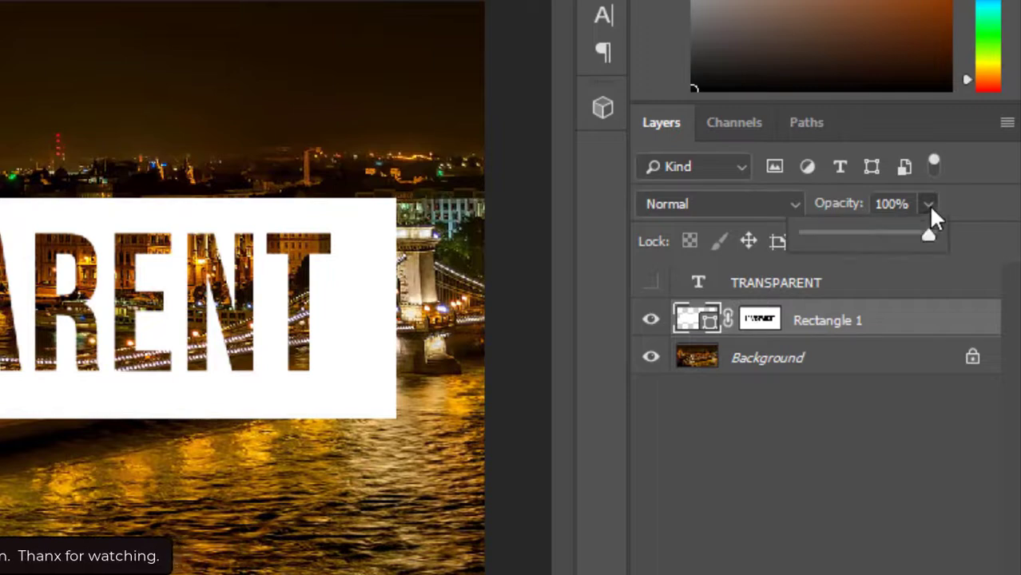
{"action": "left_click_drag", "start_coordinate": [904, 237], "coordinate": [892, 237]}
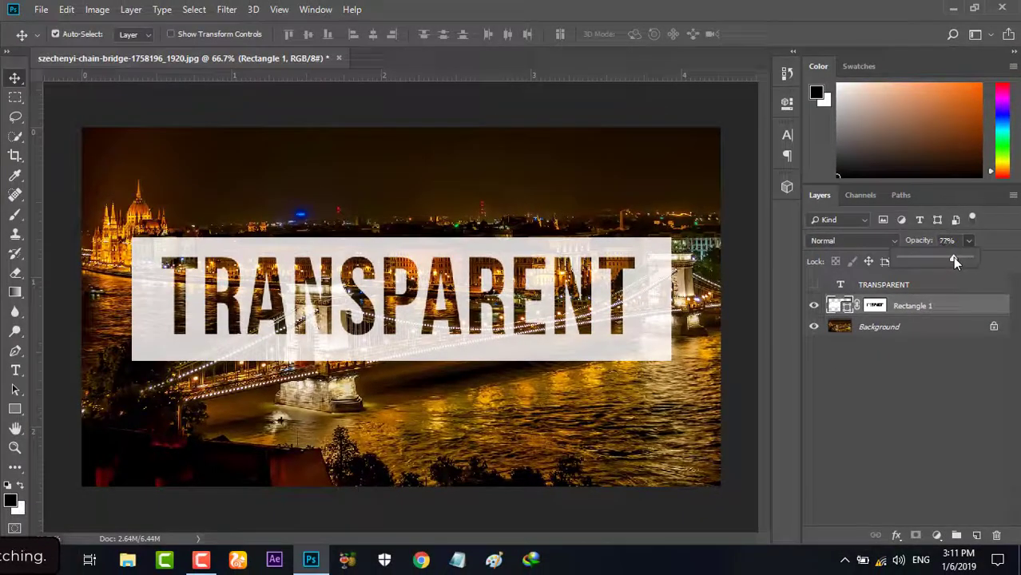
{"action": "left_click_drag", "start_coordinate": [952, 257], "coordinate": [951, 256]}
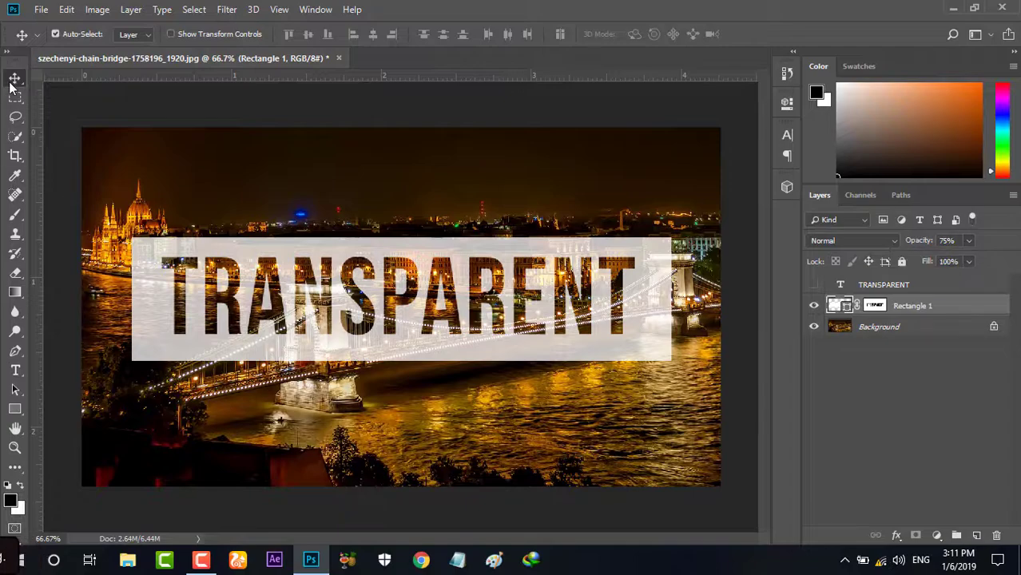
- Darken the lower part of the Background photo with a linear black-to-transparent gradient running from its bottom edge up to about mid-height
{"action": "left_click", "coordinate": [898, 328]}
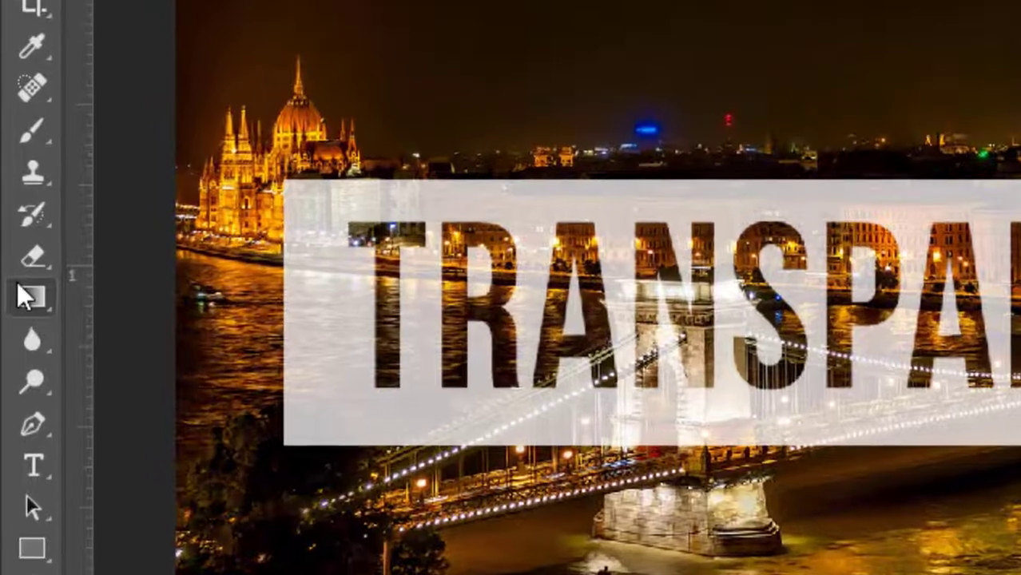
{"action": "right_click", "coordinate": [6, 292]}
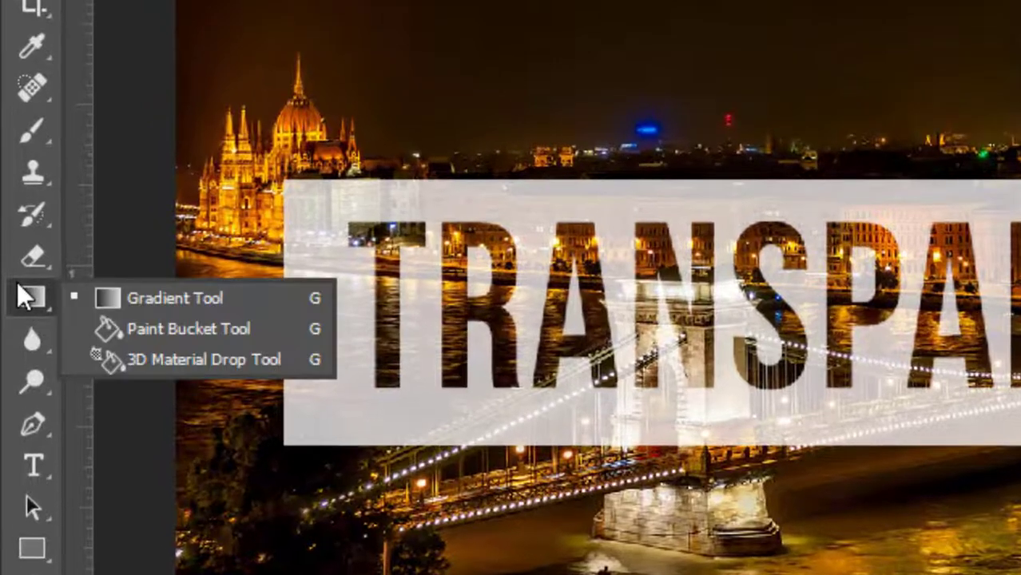
{"action": "left_click", "coordinate": [201, 299]}
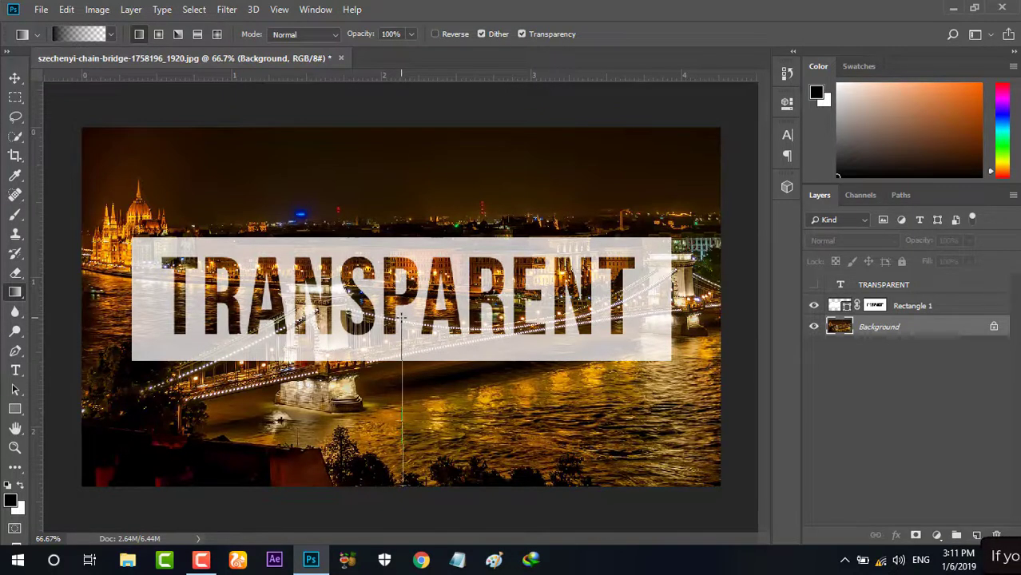
{"action": "left_click_drag", "start_coordinate": [402, 482], "coordinate": [401, 318]}
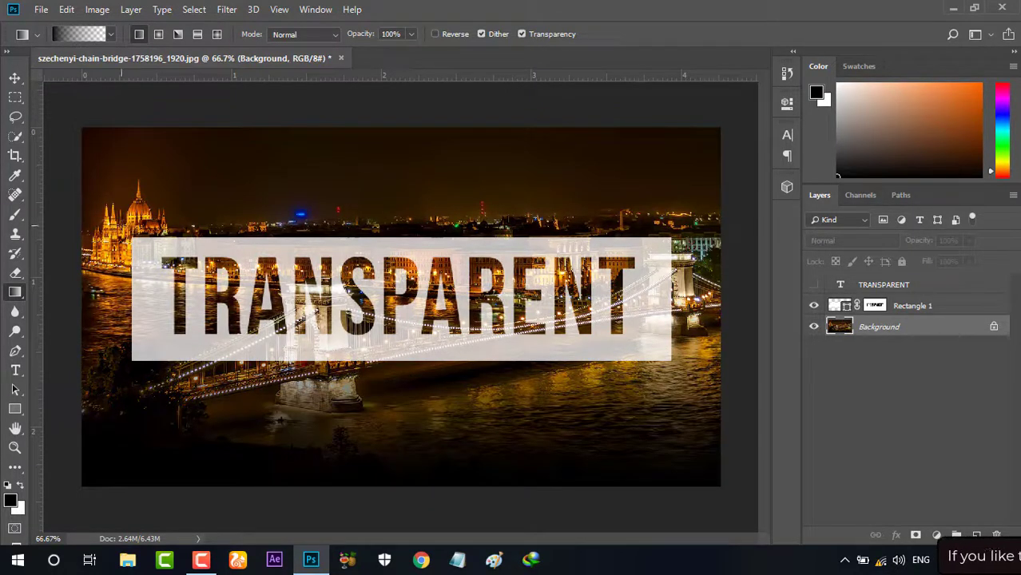
- Move the cut-out rectangle slightly down over the photo and set the Rectangle 1 layer's opacity to 88%
{"action": "left_click", "coordinate": [15, 77]}
{"action": "mouse_move", "coordinate": [418, 357]}
{"action": "left_mouse_down"}
{"action": "mouse_move", "coordinate": [417, 422]}
{"action": "mouse_move", "coordinate": [411, 368]}
{"action": "left_mouse_up"}
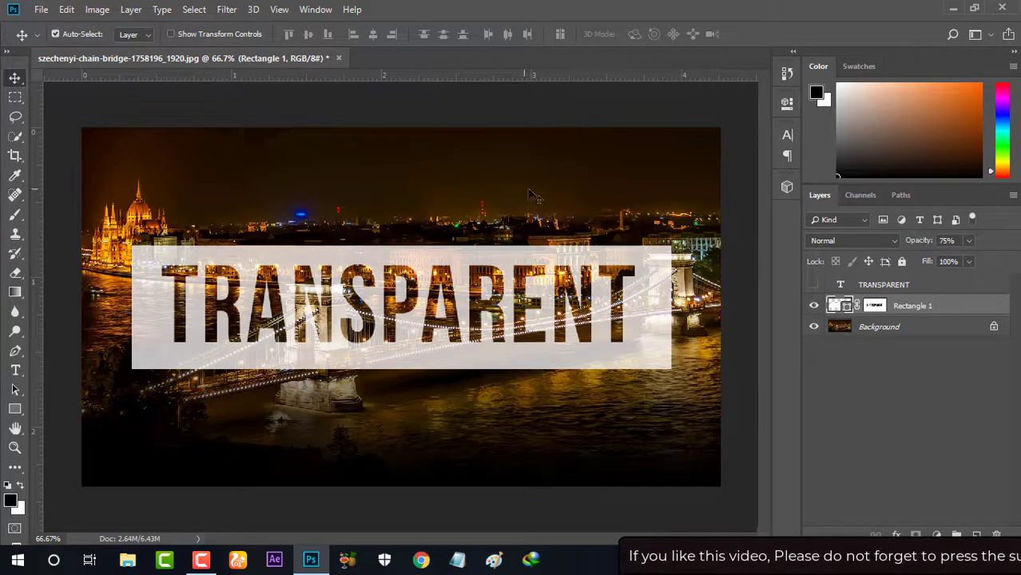
{"action": "left_click", "coordinate": [869, 327]}
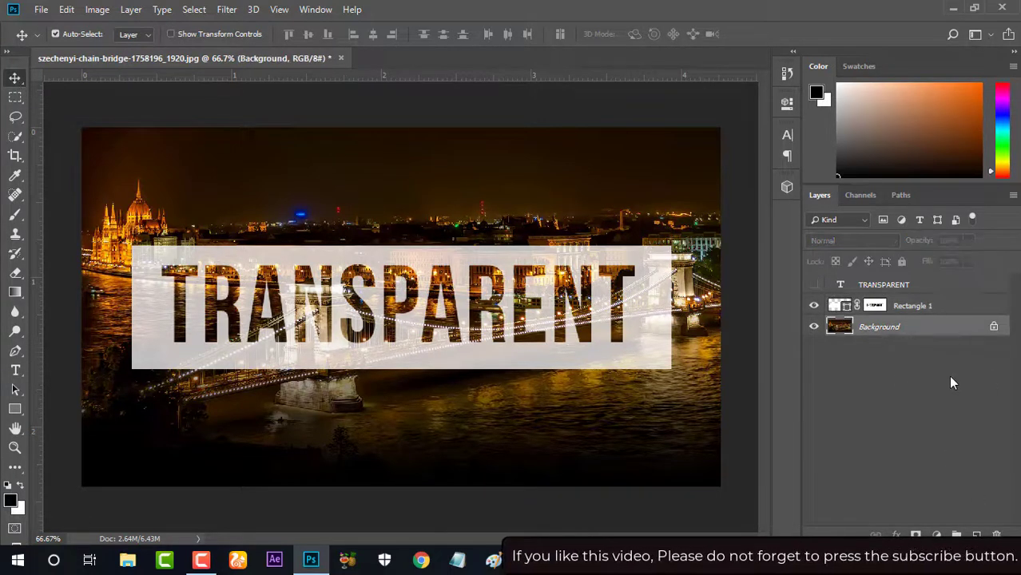
{"action": "left_click", "coordinate": [891, 307]}
{"action": "left_click", "coordinate": [968, 241]}
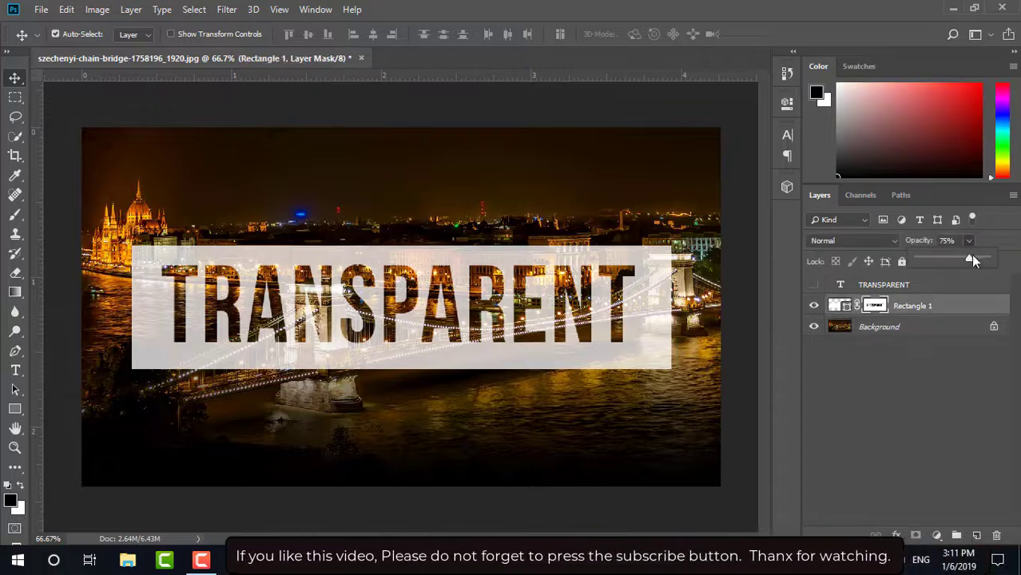
{"action": "left_click_drag", "start_coordinate": [978, 253], "coordinate": [978, 257]}
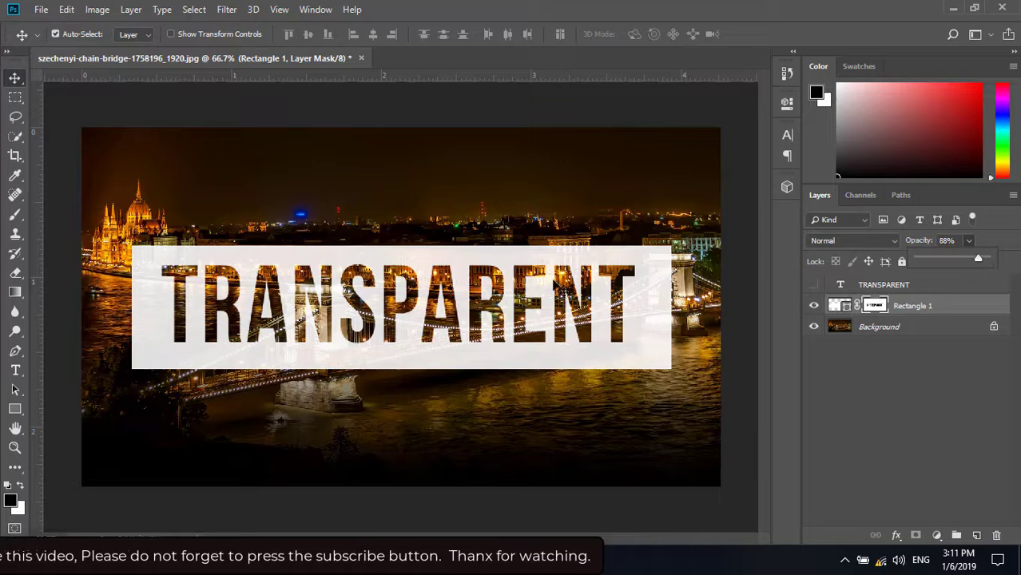
{"action": "left_click", "coordinate": [13, 80]}
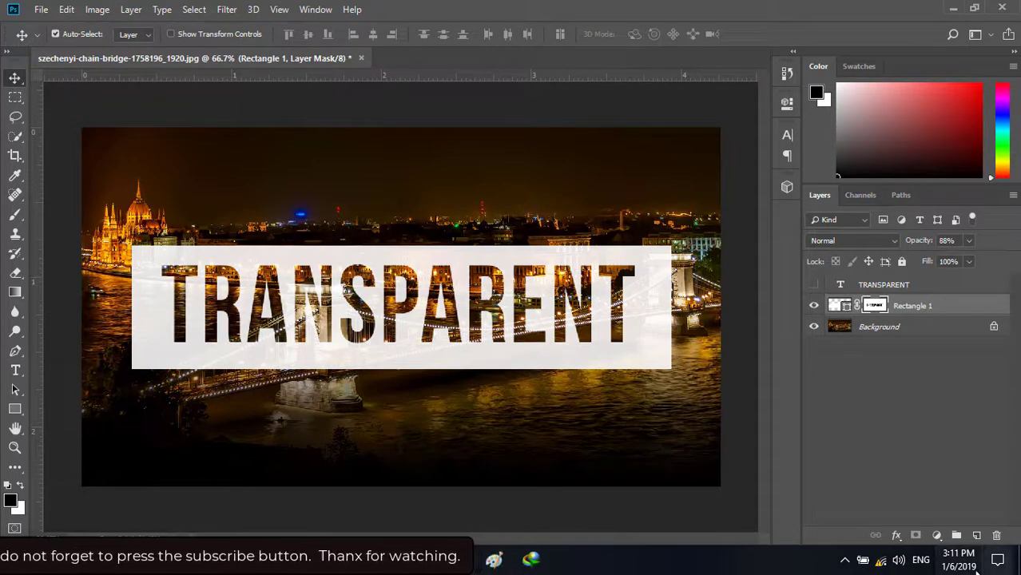
- Add a Drop Shadow to Rectangle 1 with a distance of 40 px and a spread of 47%, and apply it
{"action": "left_click", "coordinate": [896, 537]}
{"action": "left_click", "coordinate": [919, 521]}
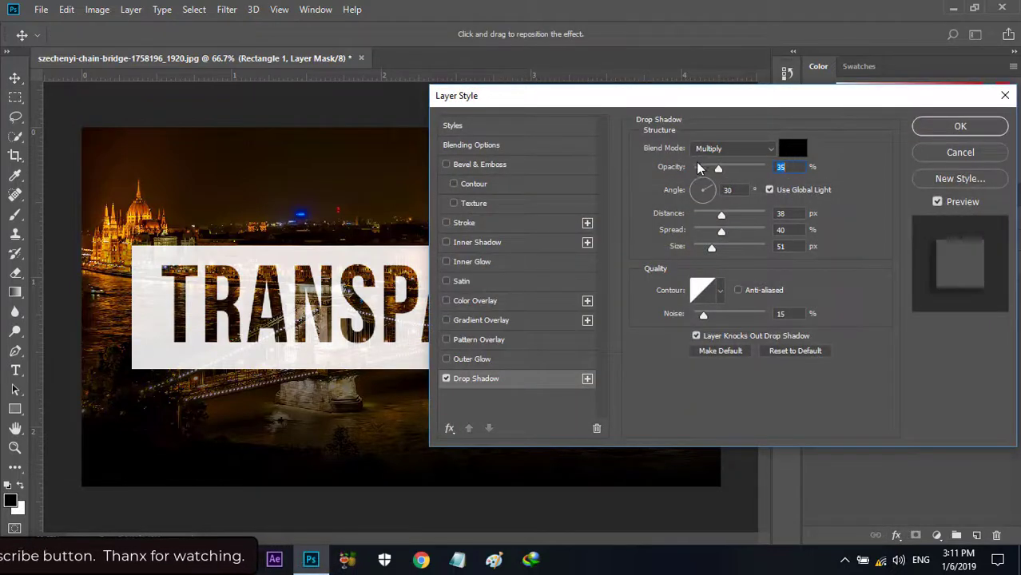
{"action": "left_click_drag", "start_coordinate": [721, 214], "coordinate": [727, 230]}
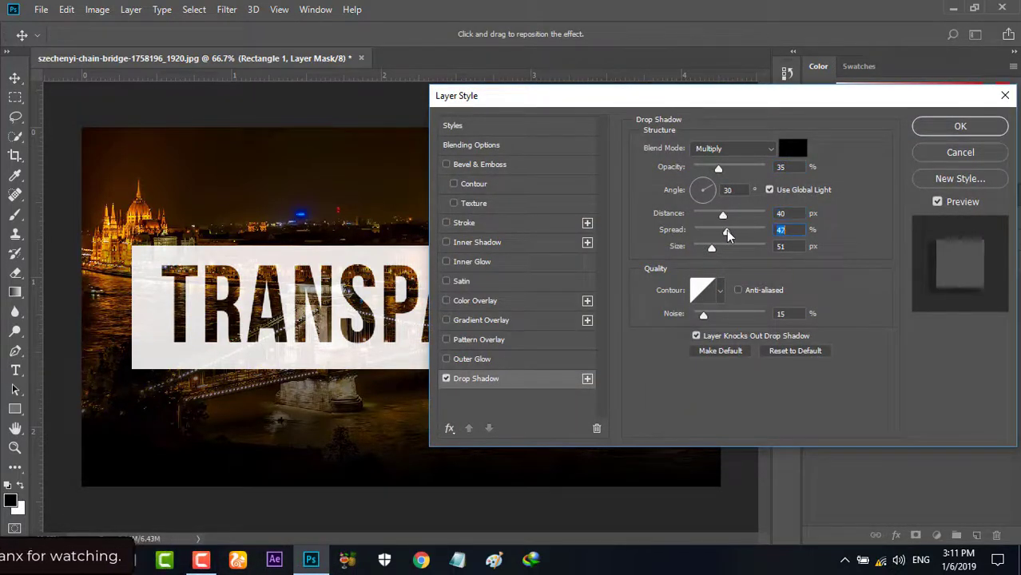
{"action": "left_click", "coordinate": [932, 129]}
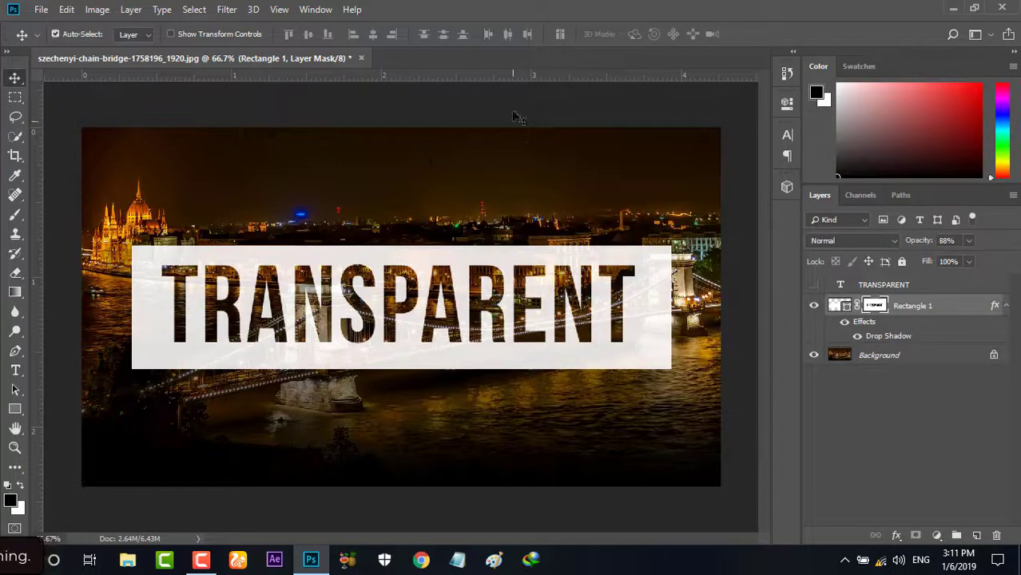